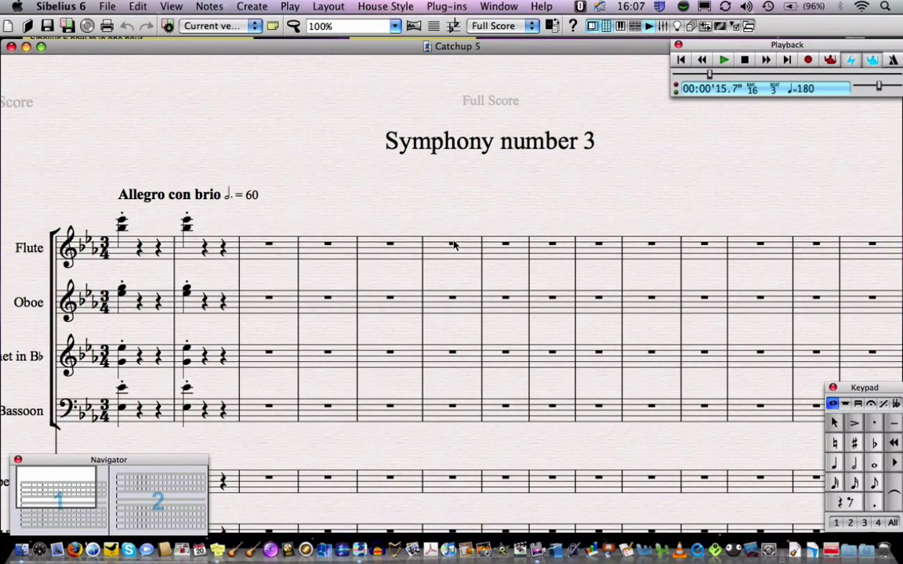
Scroll through the Symphony No. 3 score and rewind playback to bar 1, beat 1
scroll(389, 208, "down", 3)
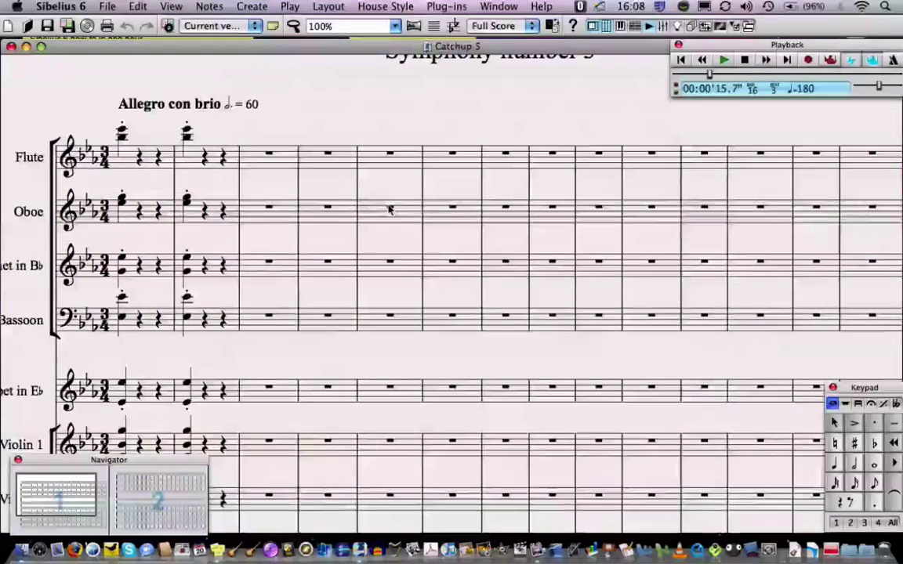
scroll(389, 209, "down", 9)
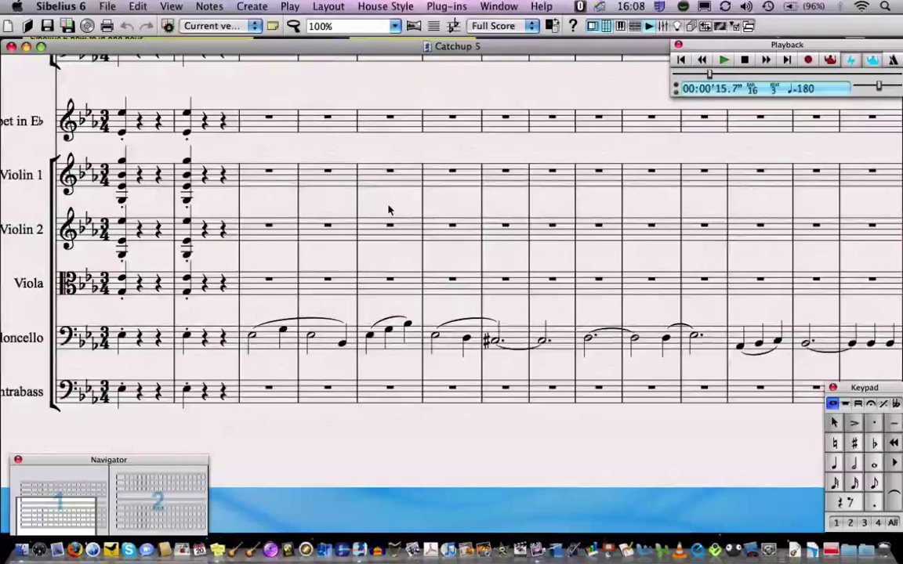
key("super+bracketleft")
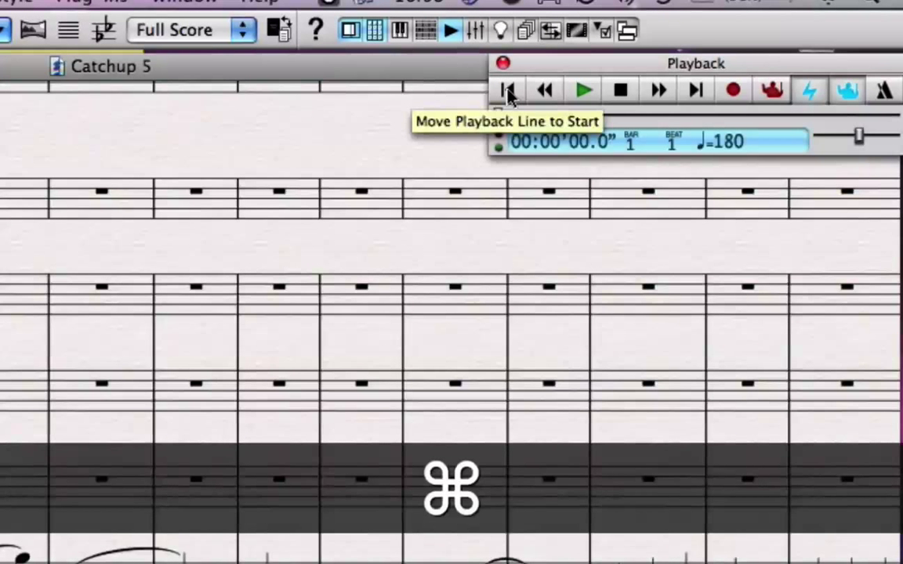
Play the score from the beginning, stopping at bar 7, beat 2
key("super+bracketleft")
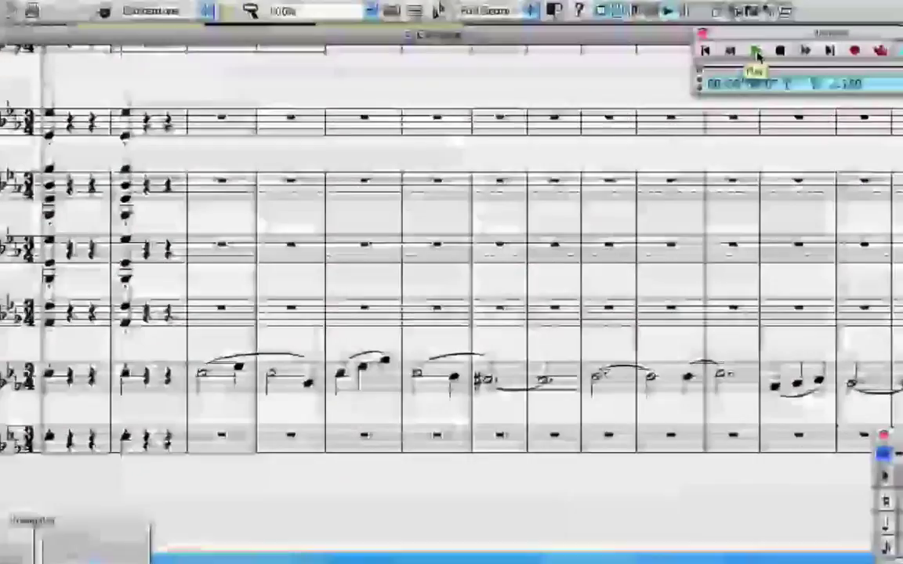
left_click(757, 52)
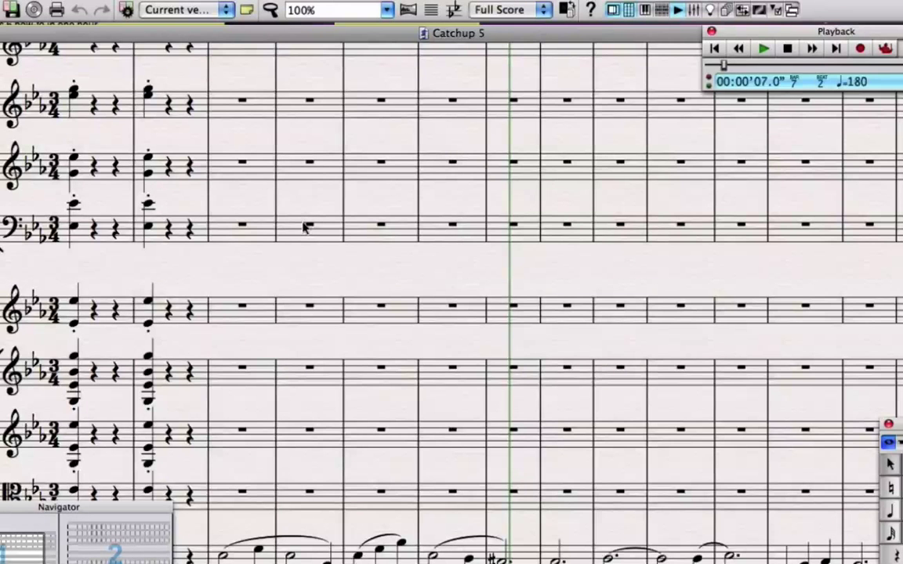
scroll(305, 227, "down", 5)
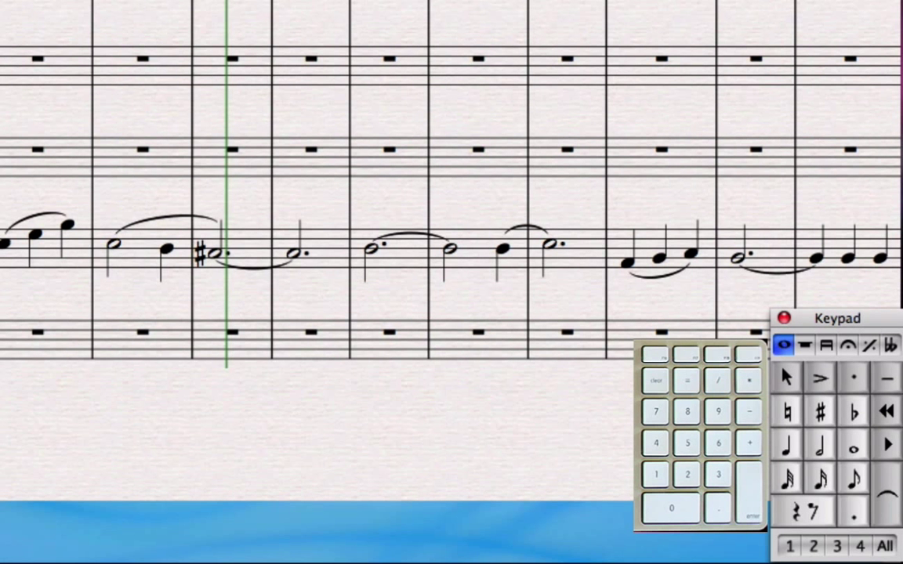
left_click(786, 448)
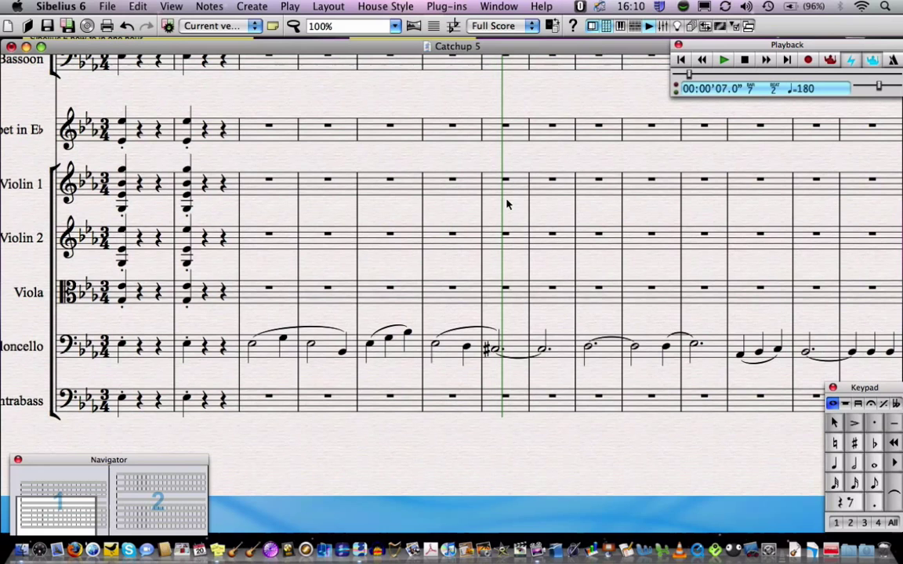
Split Violin 1's bar 7 into two eighth rests and two quarter rests, selecting the first eighth rest
left_click(496, 194)
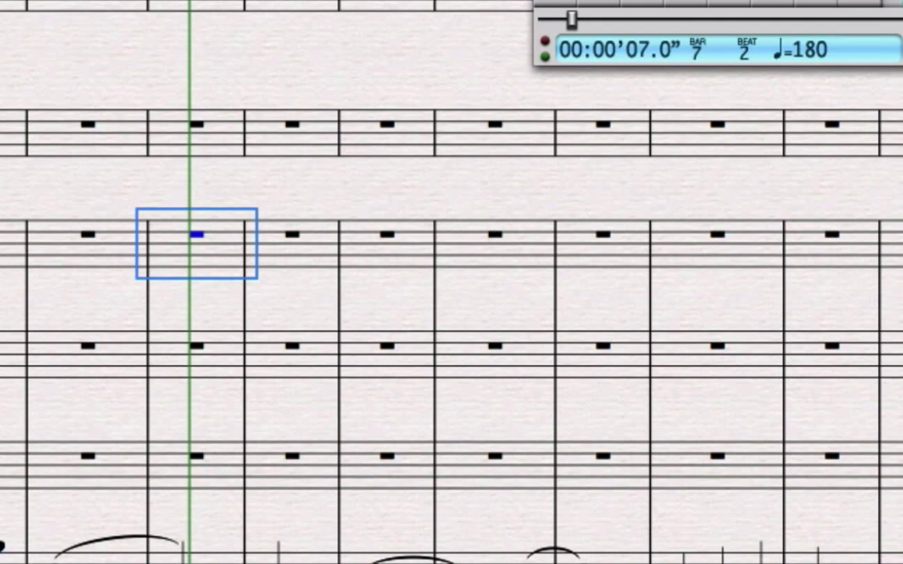
key("3")
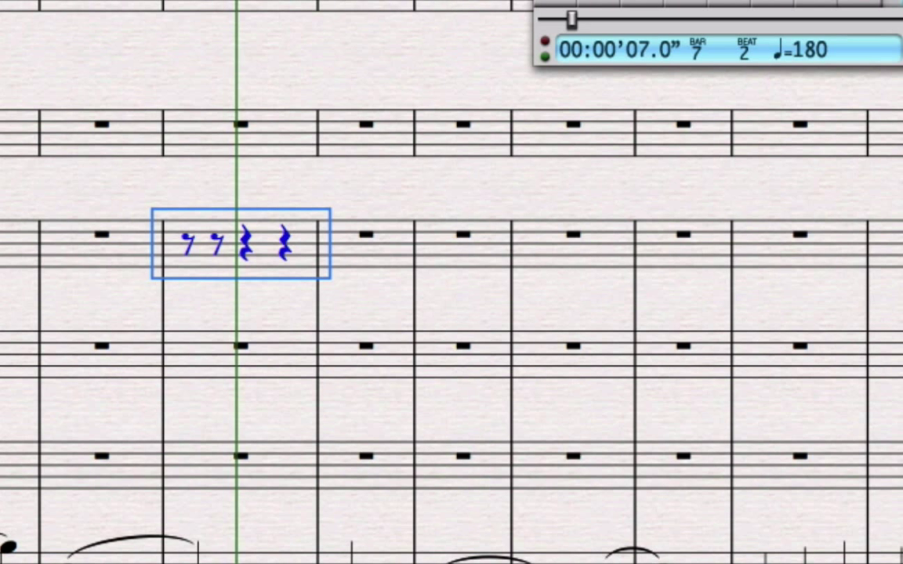
key("Right")
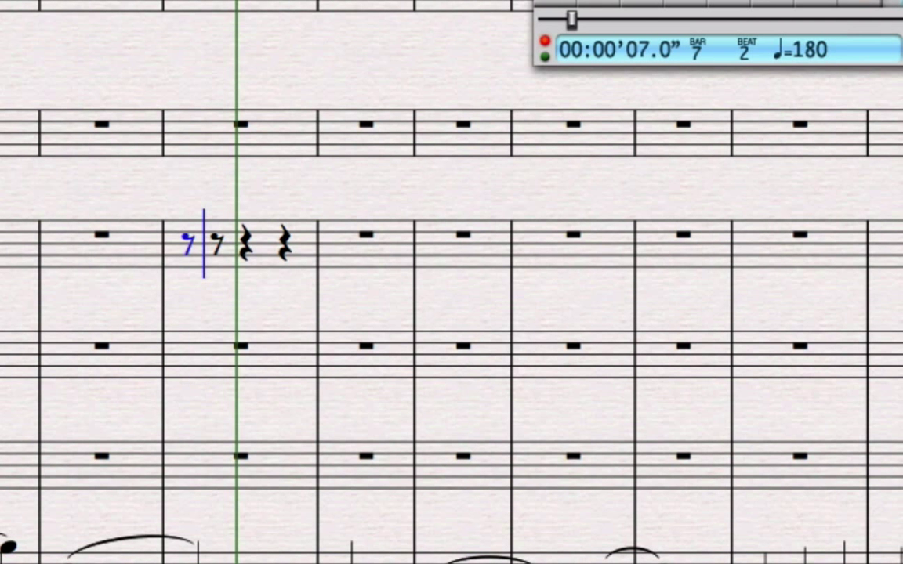
Enter a G after the eighth rest, fix its octave, then repeat it five times tied across barlines
key("g")
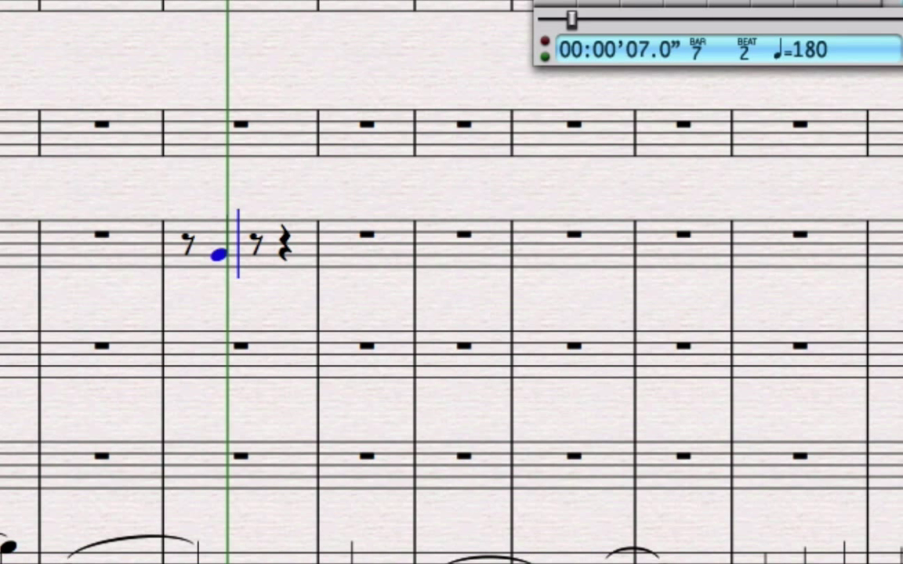
key("ctrl+Up")
key("ctrl+Up")
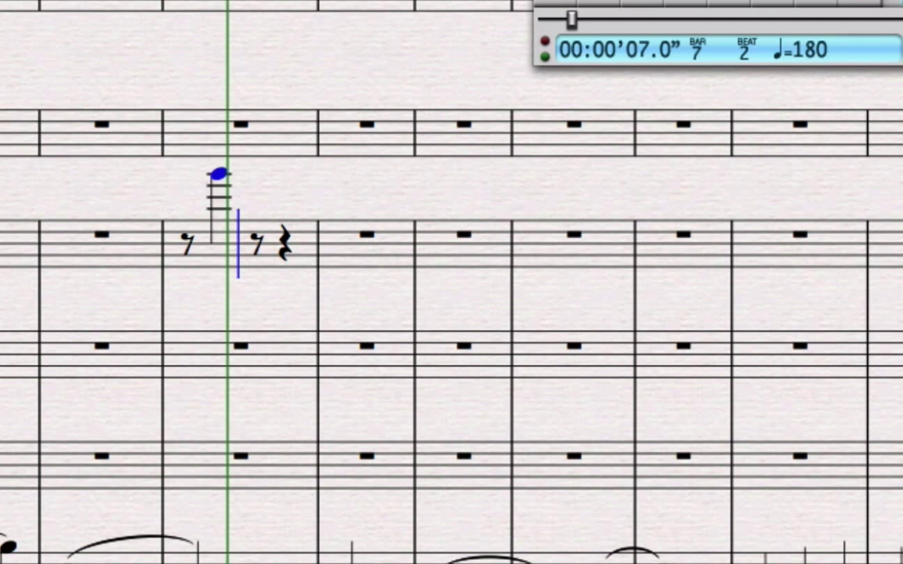
key("ctrl+Down")
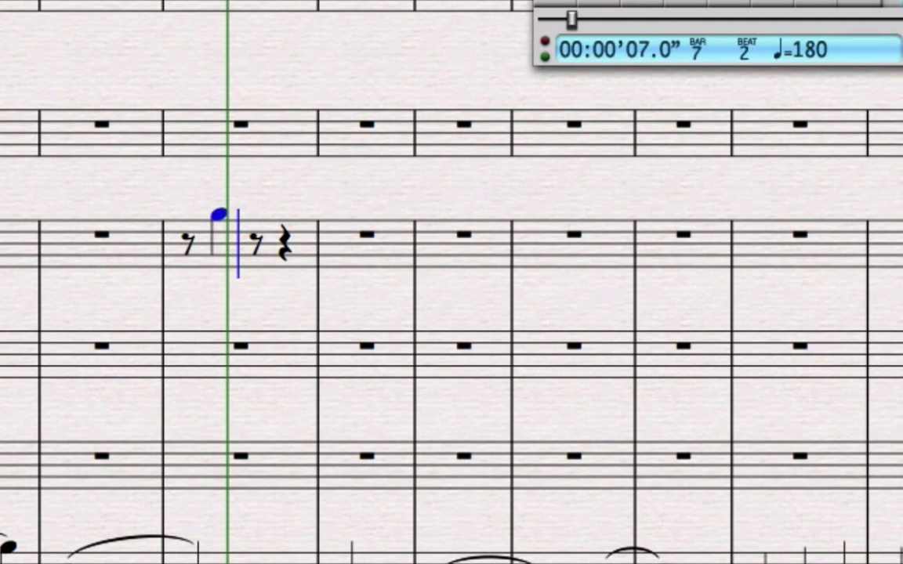
key("r")
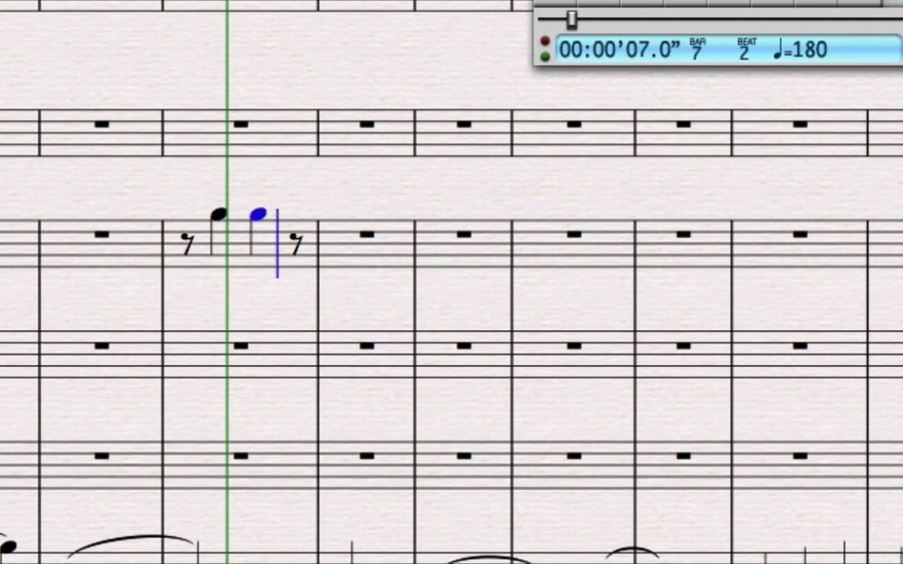
key("r")
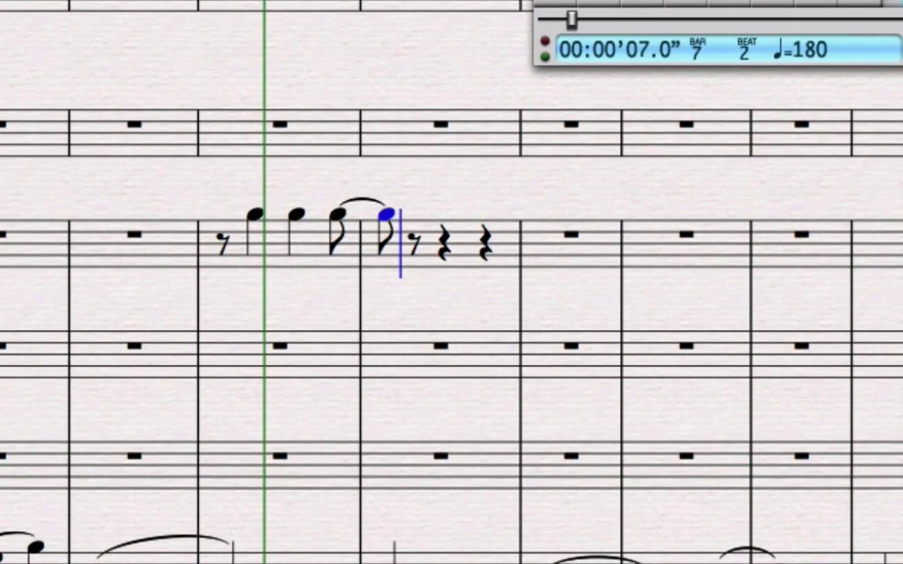
key("r")
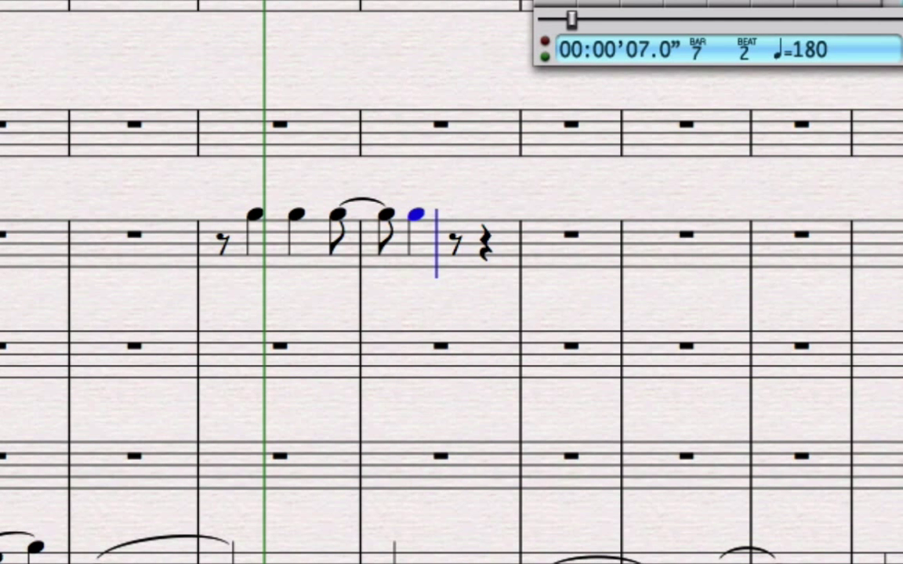
key("r")
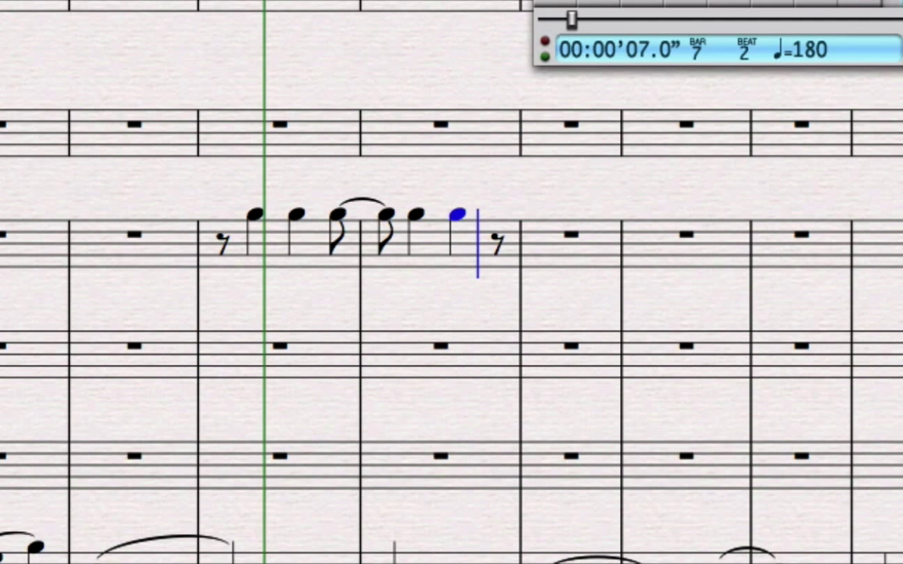
key("r")
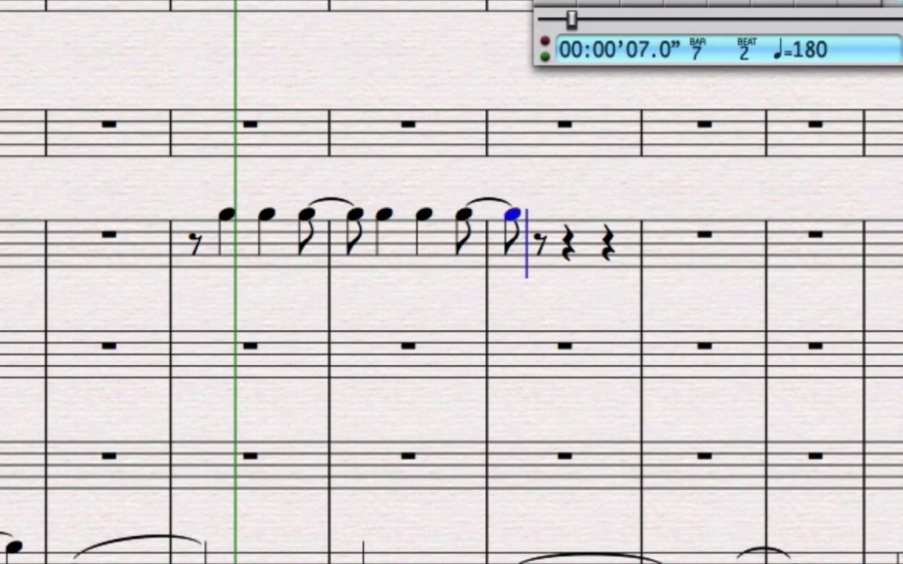
Undo the last tied pair, then enter an eighth-note G tied into a dotted half-note G
key("ctrl+z")
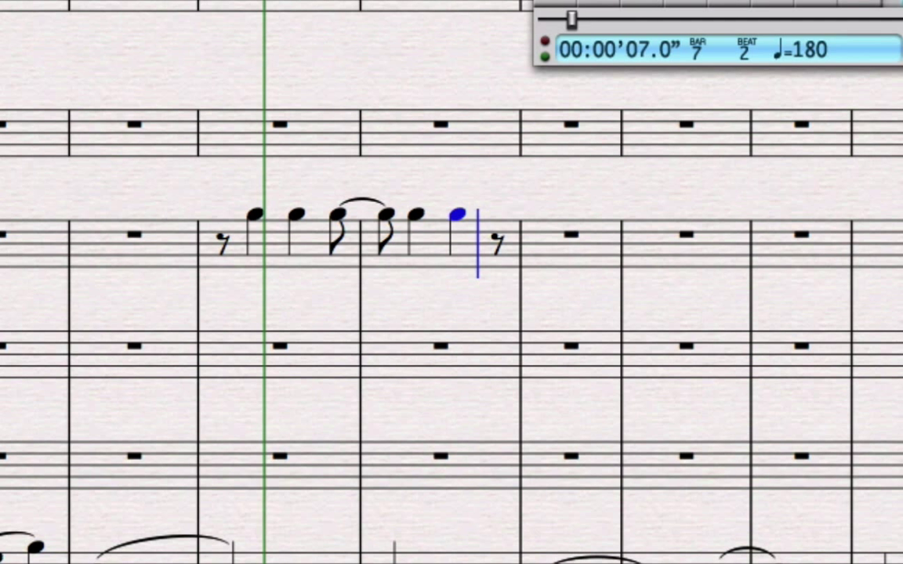
key("g")
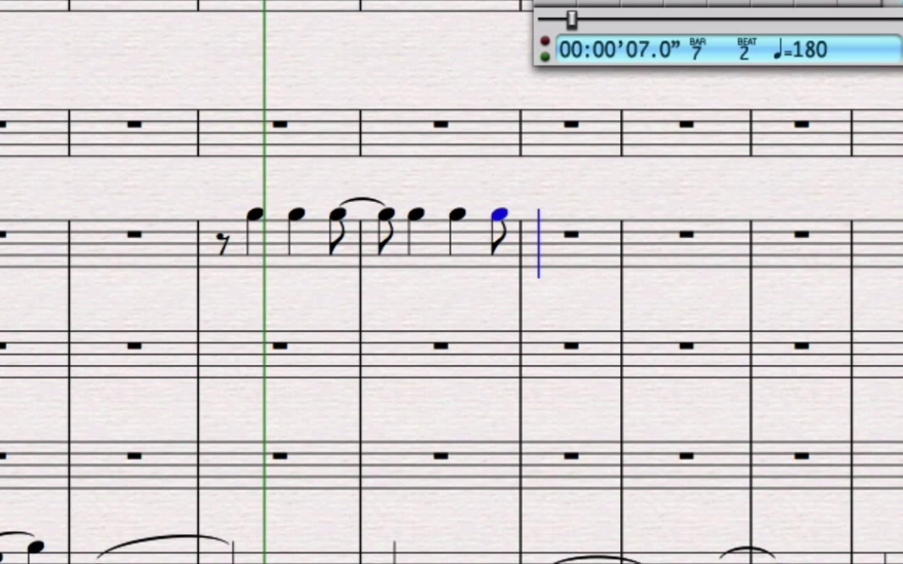
key("KP_Enter")
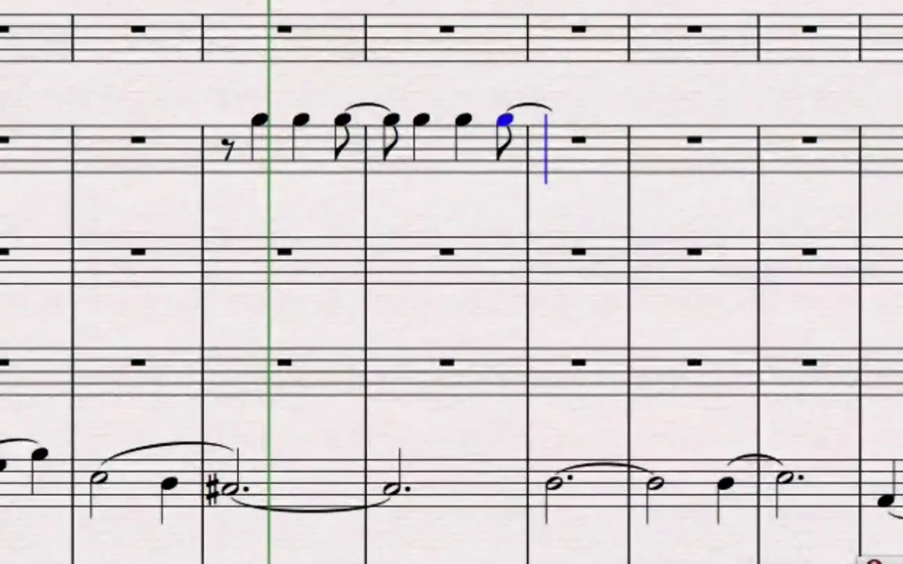
key("g")
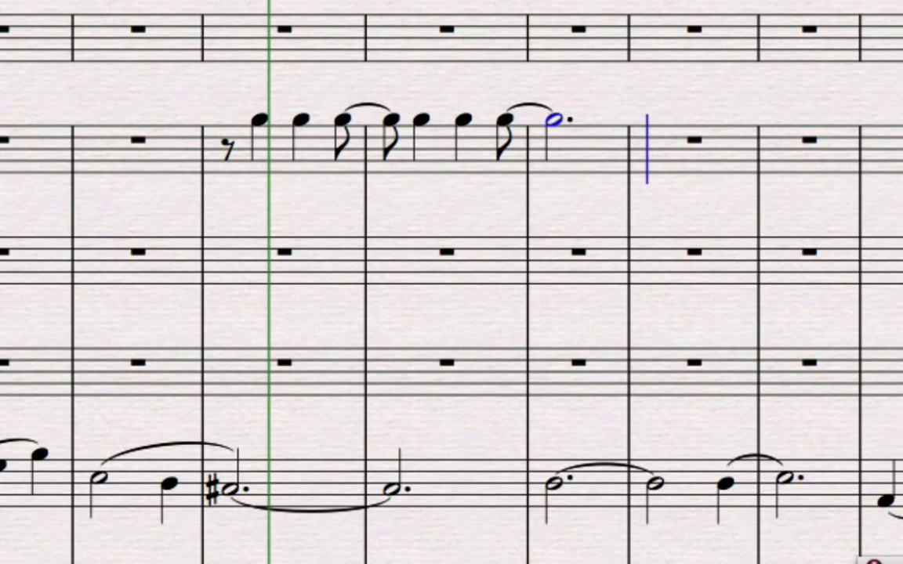
Enter a dotted half-note A slurred to a half-note G, fixing the mistaken natural note
key("a")
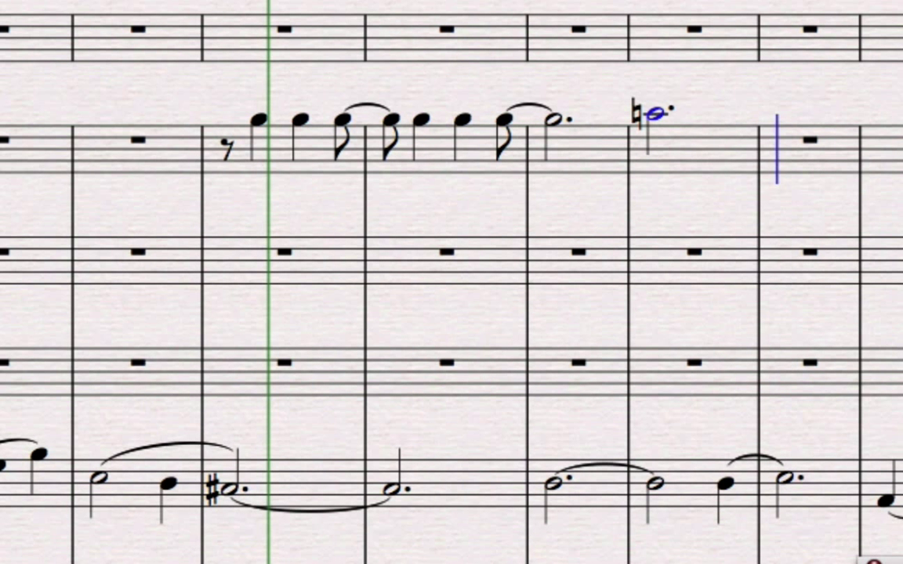
key("ctrl+z")
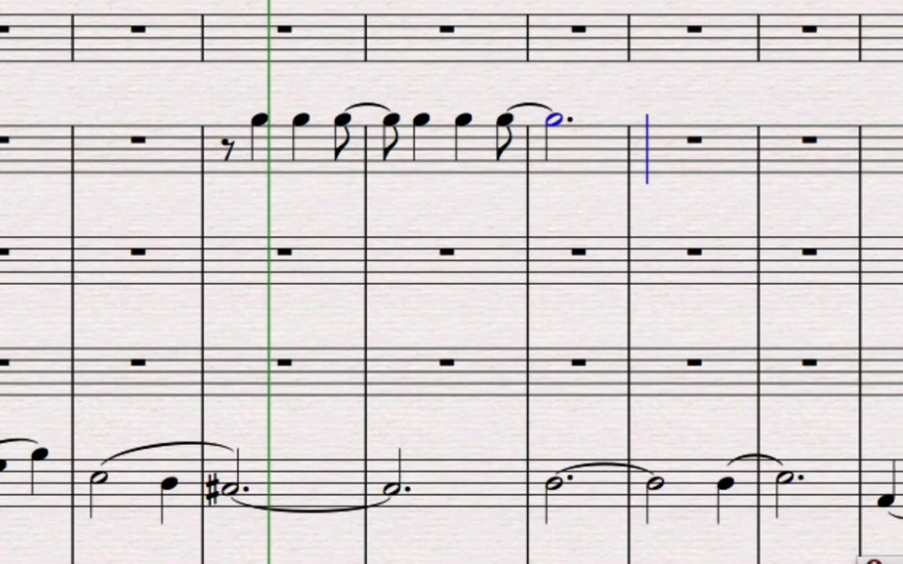
key("a")
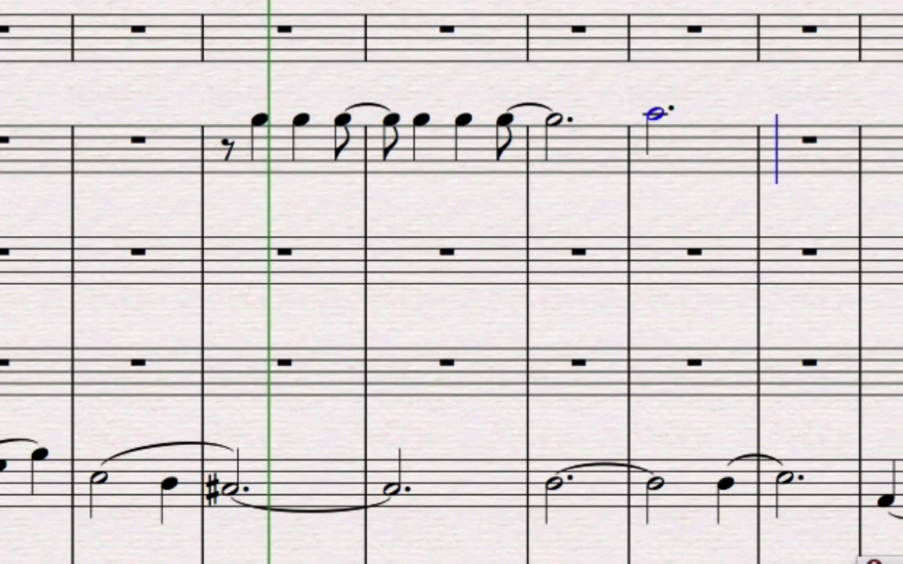
key("s")
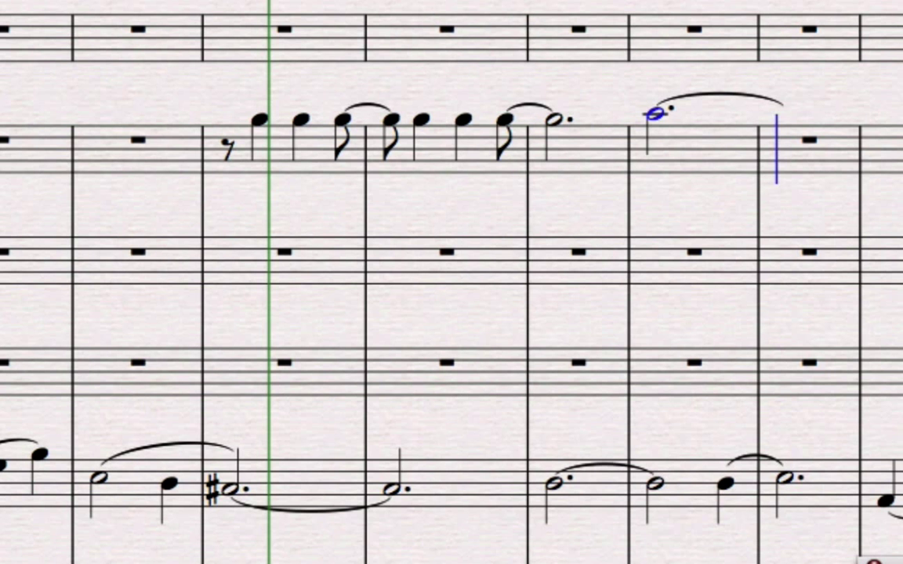
key("g")
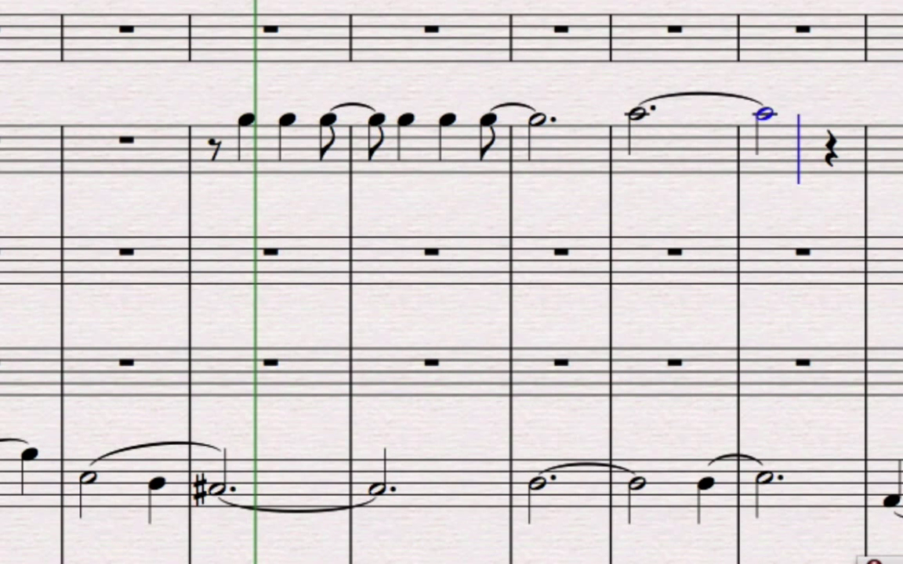
Add quarter notes F, E, F and G
key("f")
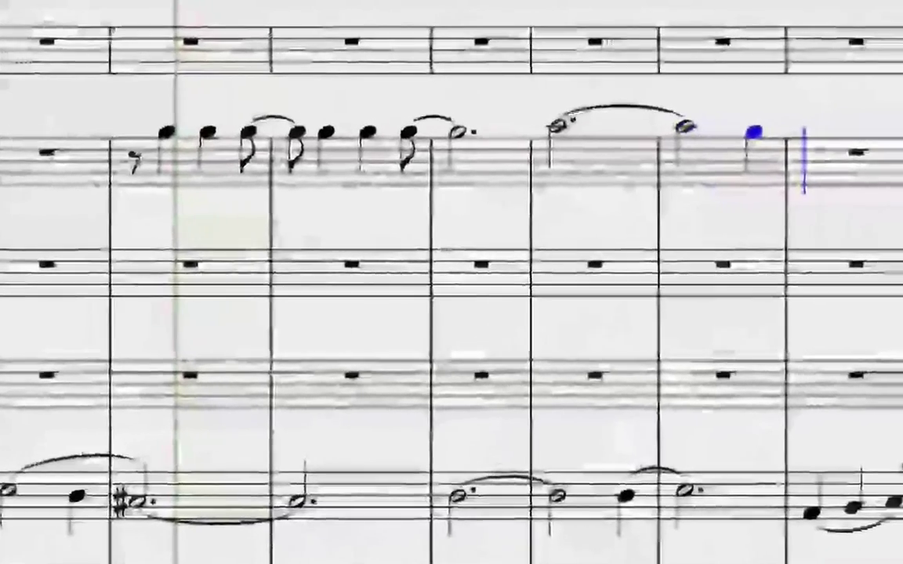
key("e")
key("f")
key("g")
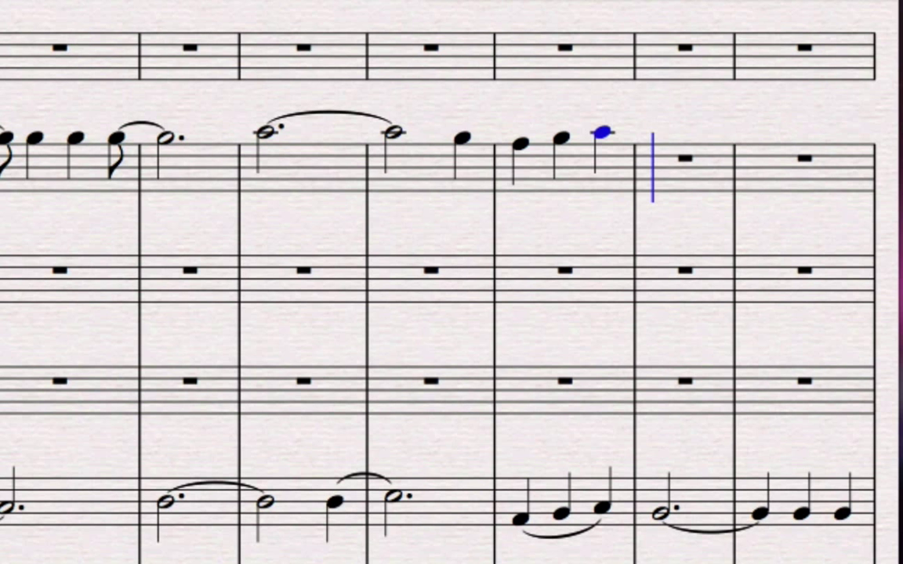
Enter the eighth-note run G, B, A, G, F, E, B, A, F
key("4")
key("g")
key("b")
key("a")
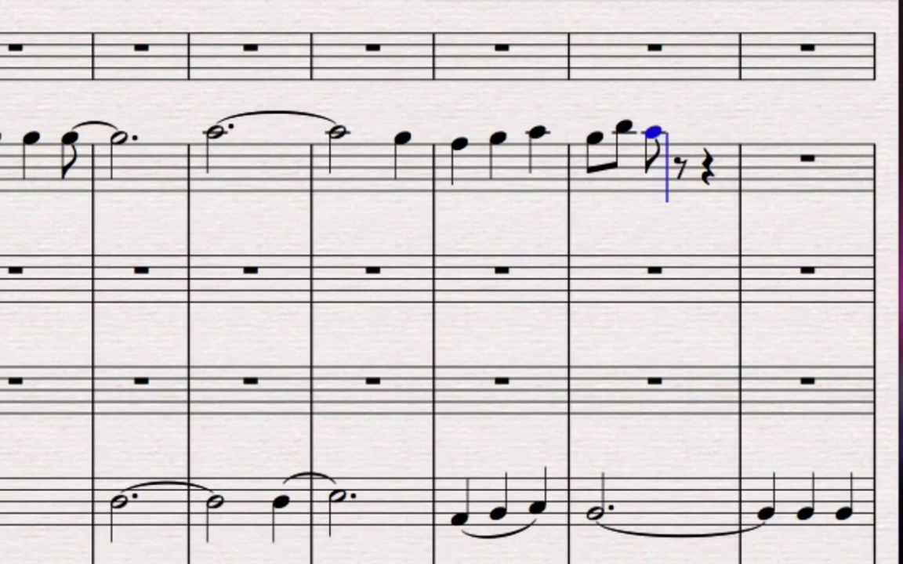
key("g")
key("f")
key("e")
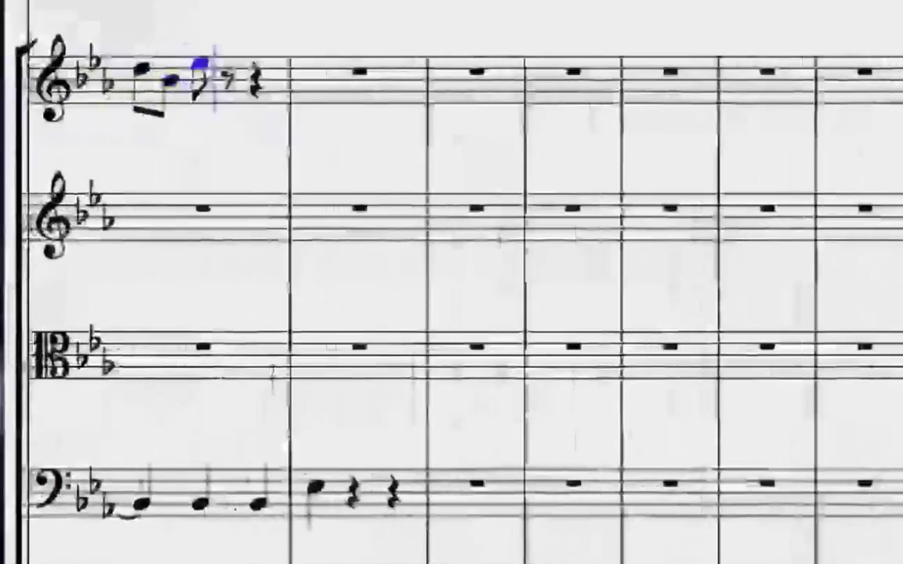
key("b")
key("a")
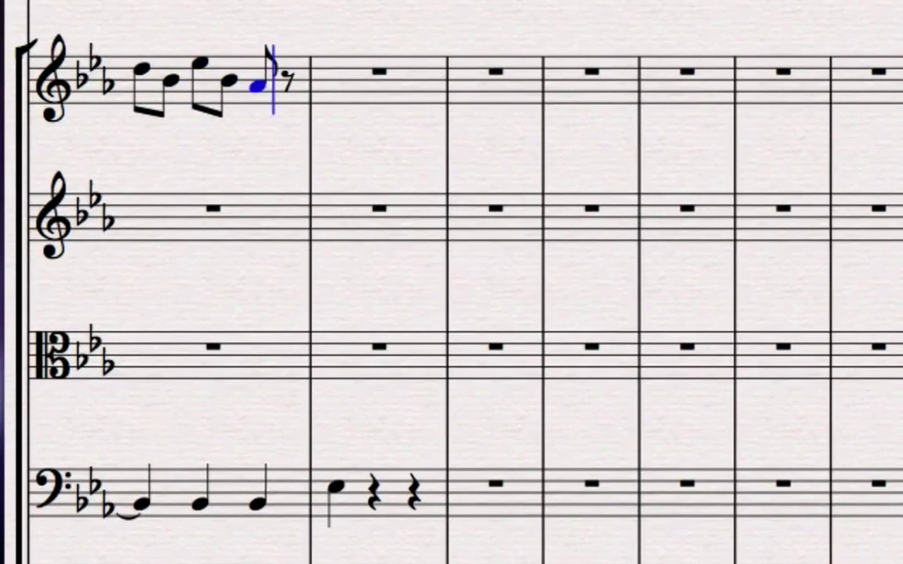
key("f")
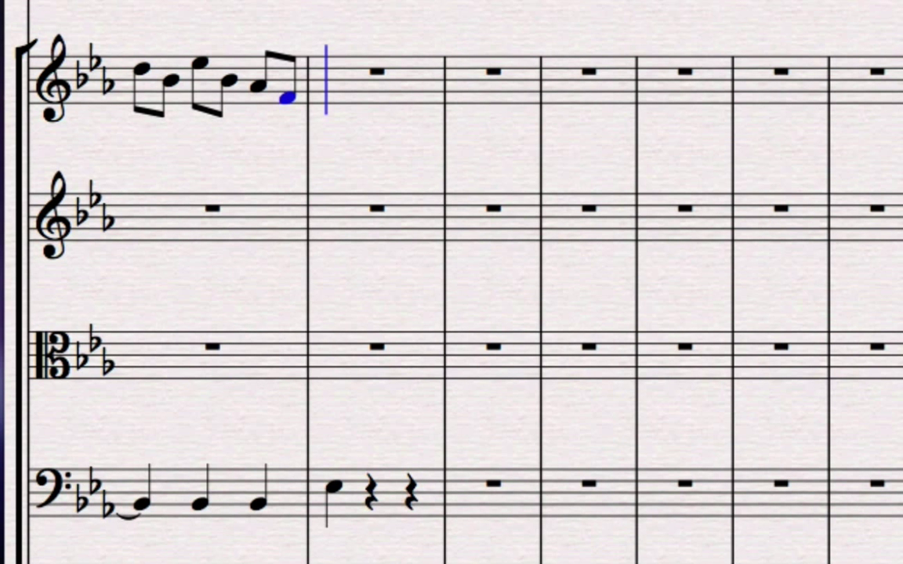
End the phrase on a quarter-note E and leave note input
key("5")
key("e")
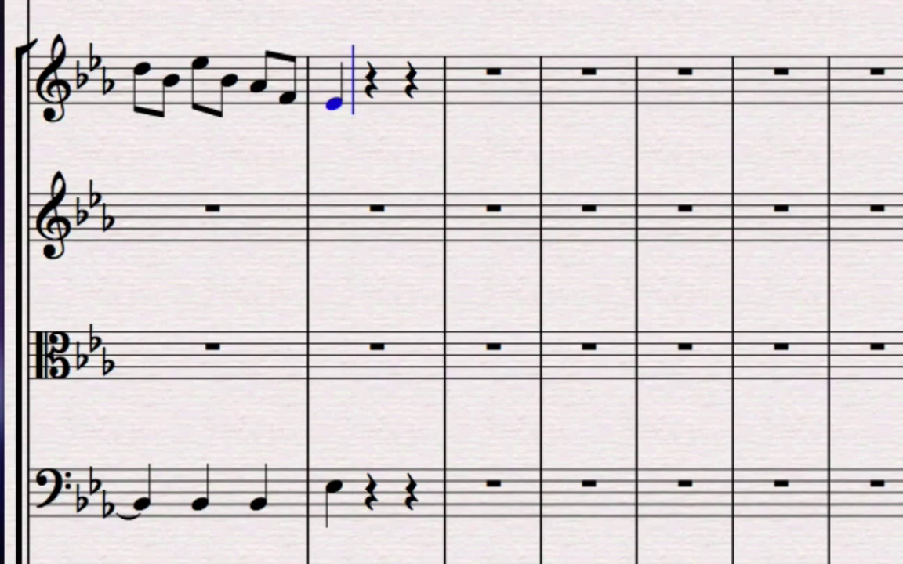
key("Escape")
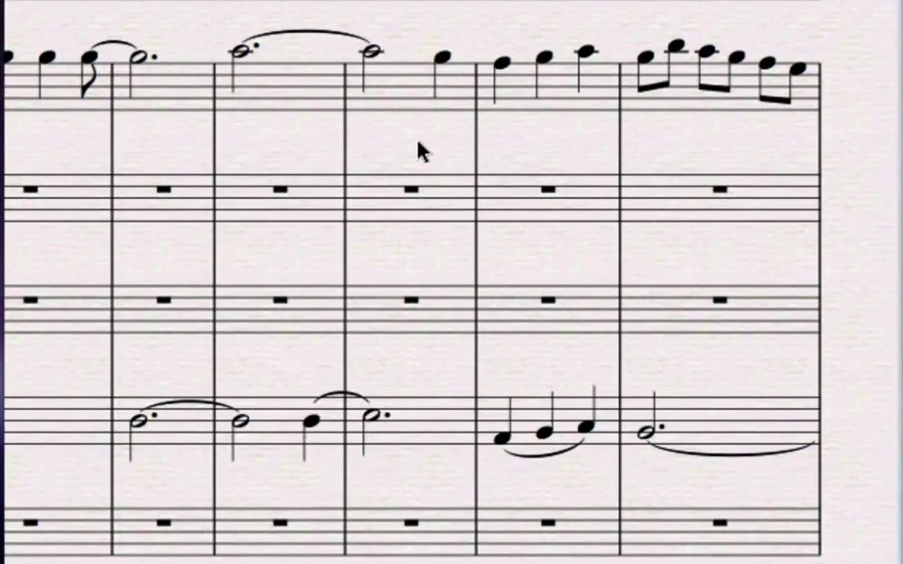
Drag the score to bring the earlier part of the Violin 1 melody into view
left_click_drag(419, 152, 811, 290)
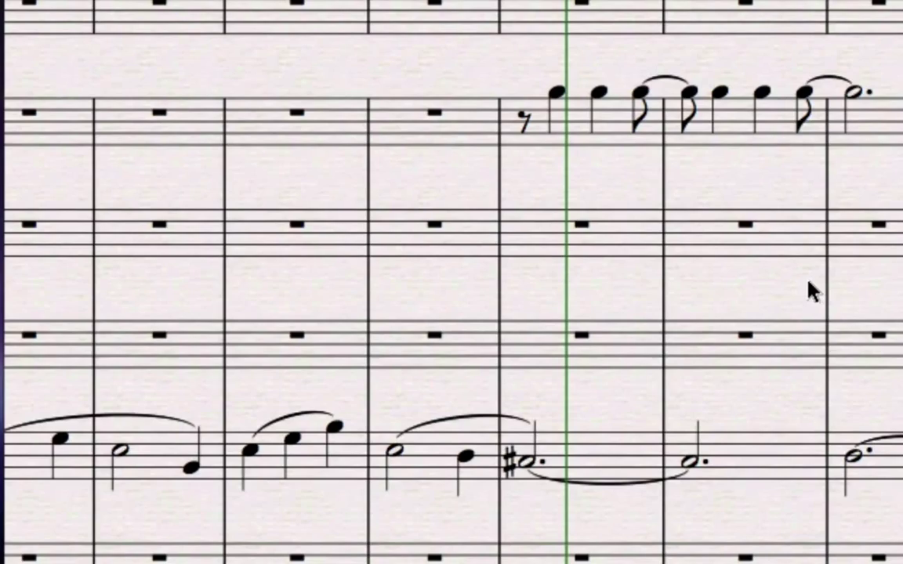